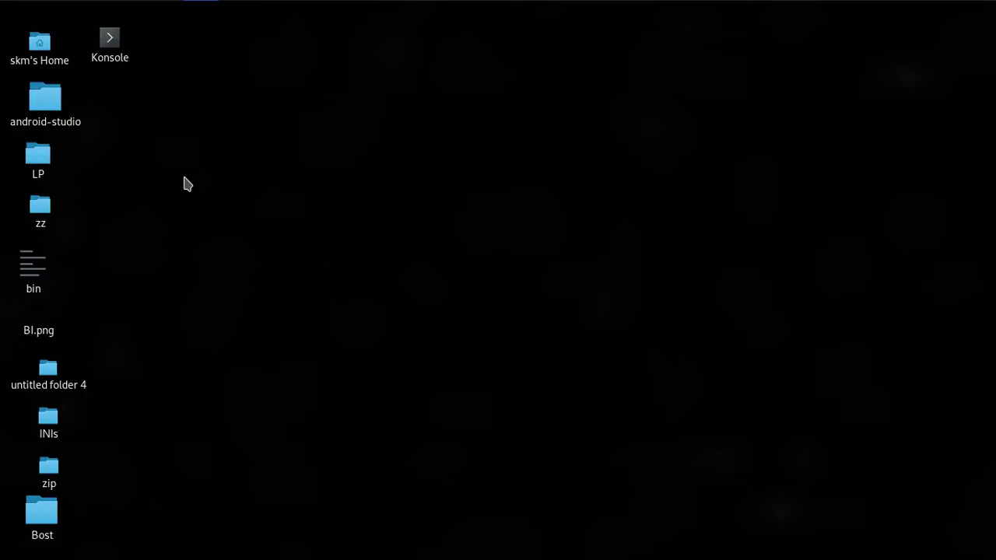
Start Firefox ESR from the MATE Applications > Internet menu.
click(35, 10)
mouse_move(65, 30)
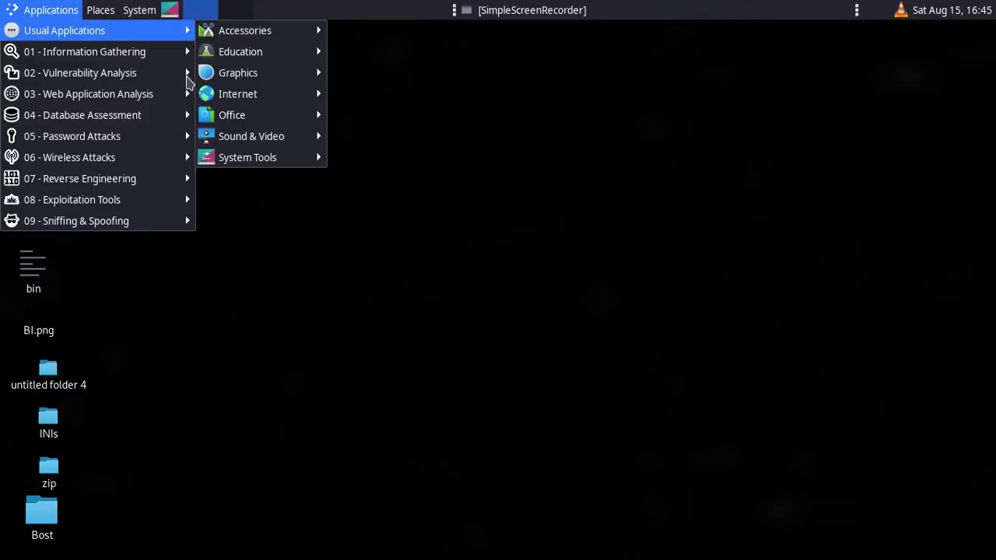
click(378, 117)
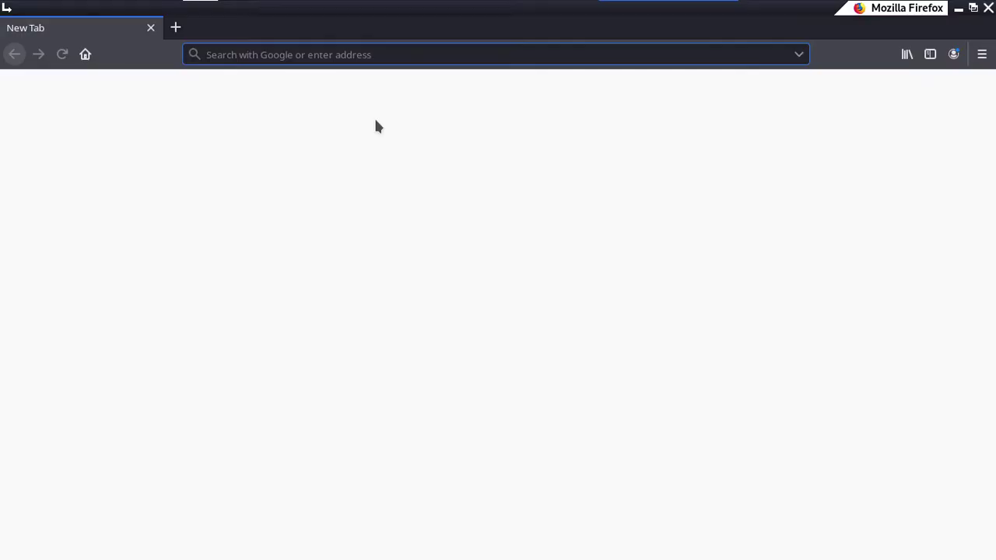
Search for 'blender' and go to the blender.org download page.
text(ble)
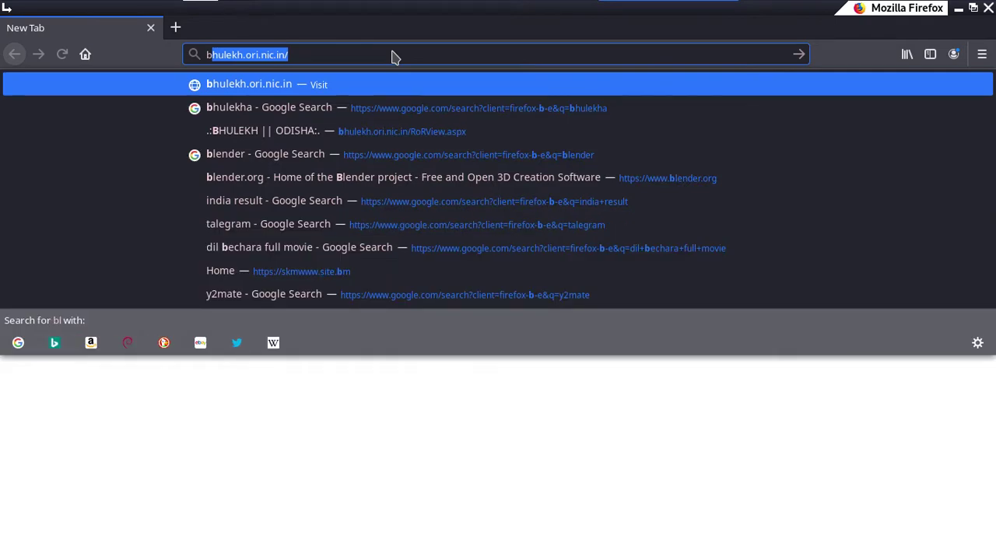
text(nder)
key(Delete)
key(Return)
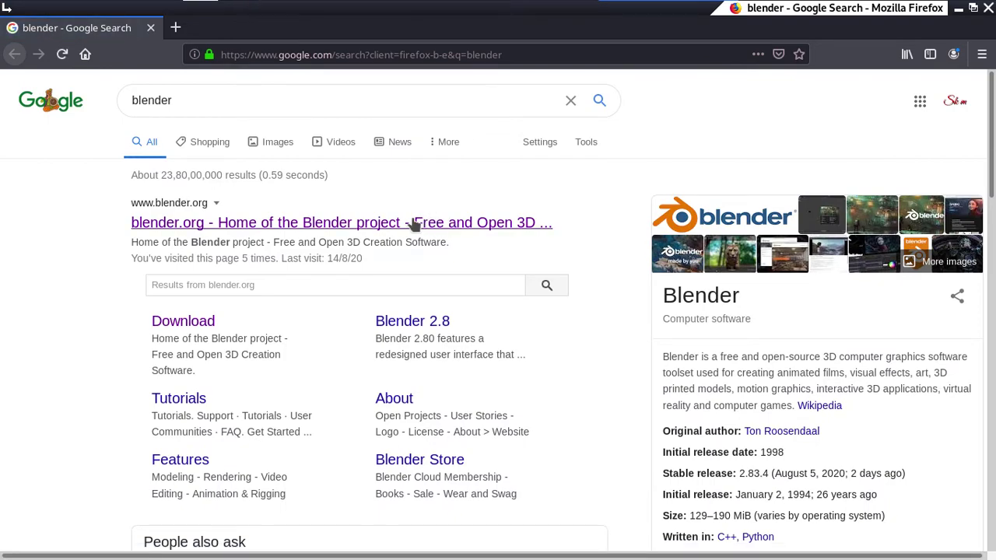
click(415, 224)
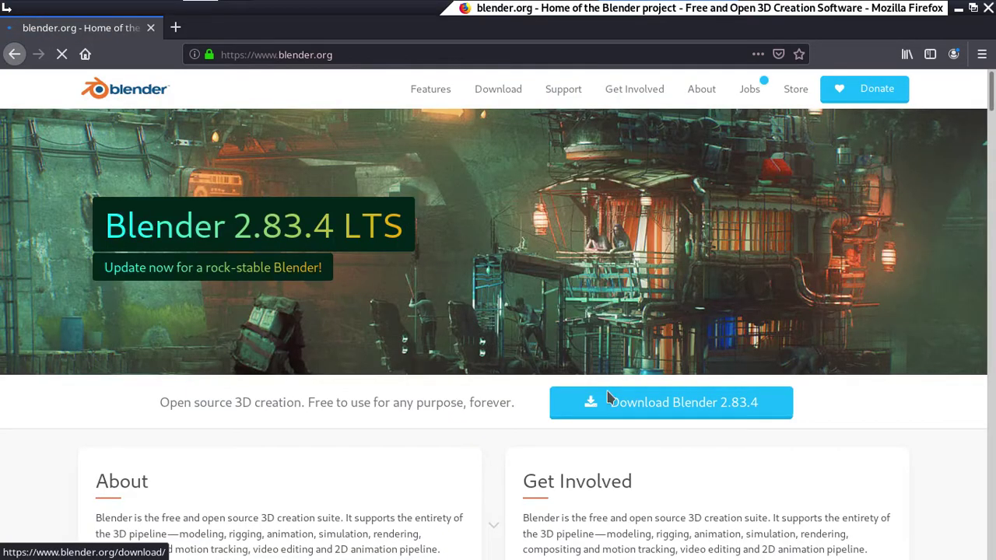
click(614, 404)
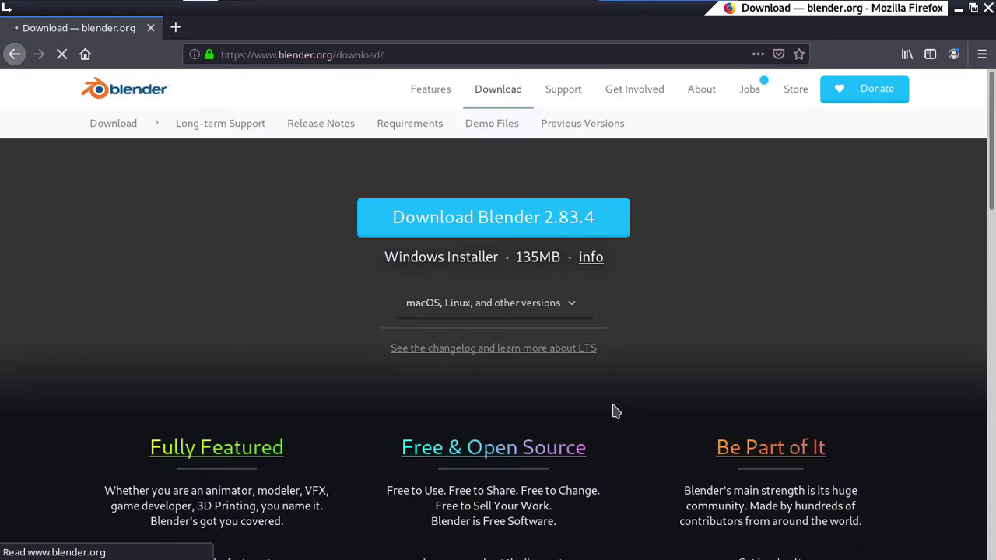
Save the Blender 2.83.4 Linux archive, check its download progress, and close Firefox.
click(588, 221)
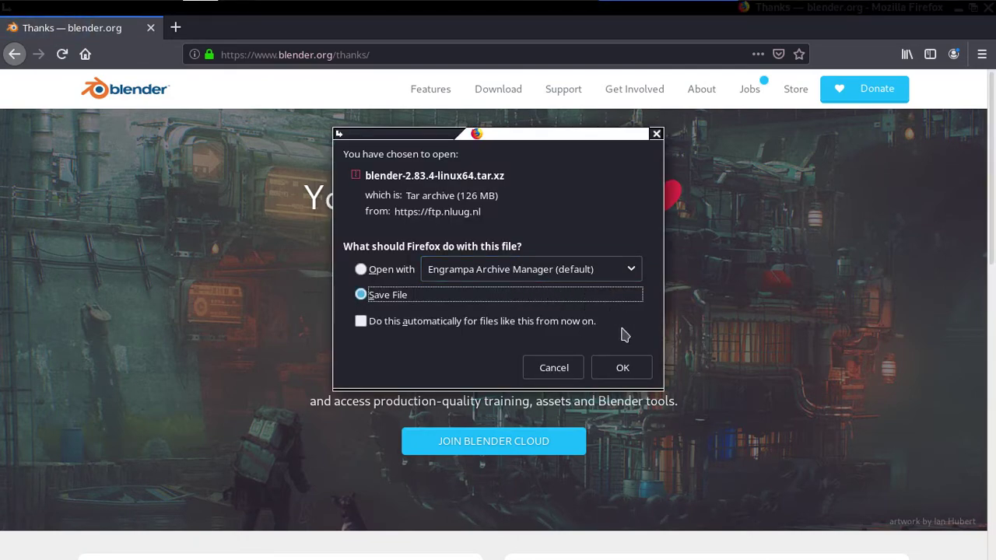
click(625, 366)
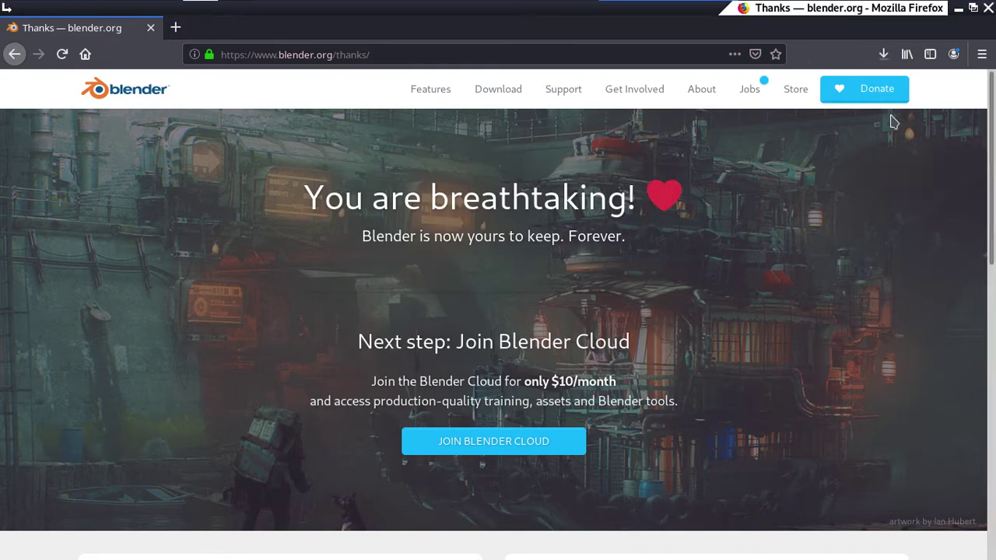
click(885, 55)
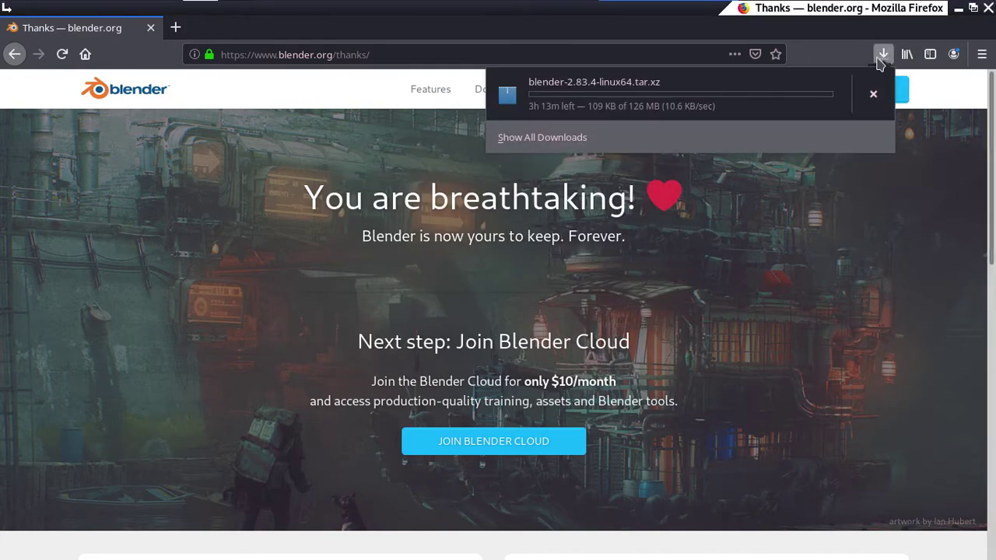
click(883, 54)
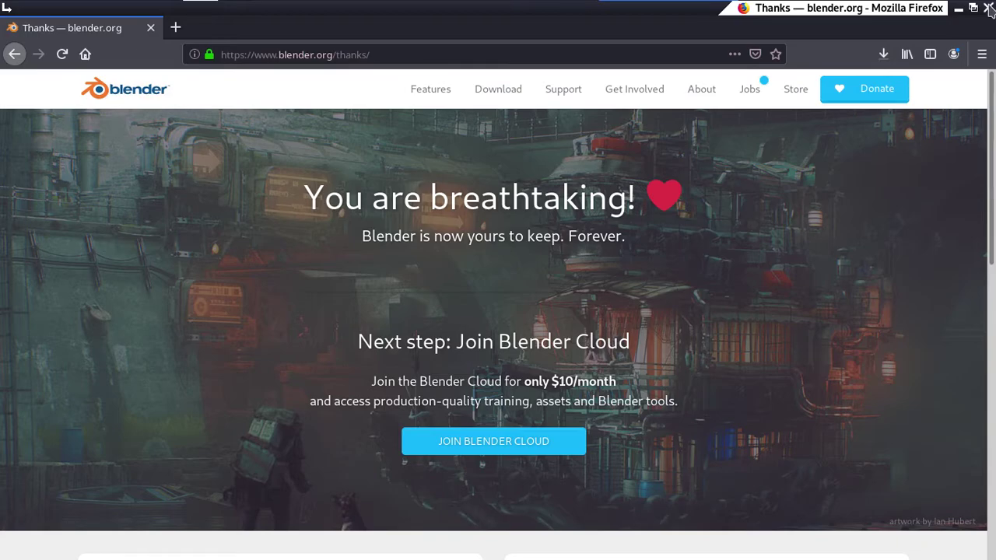
click(988, 8)
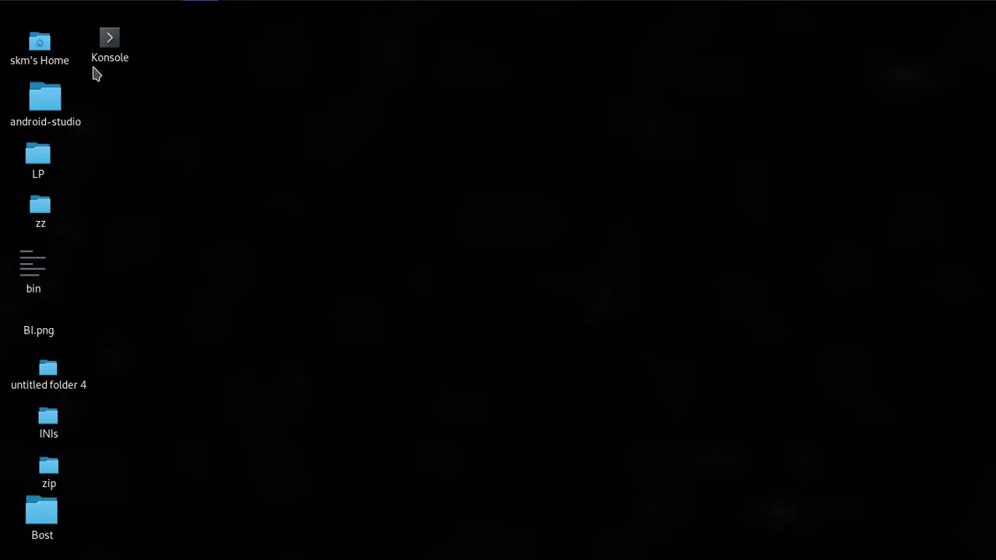
Open the Home folder in Caja maximized and select the Blender archive in Downloads.
click(39, 42)
right_click(39, 43)
click(44, 51)
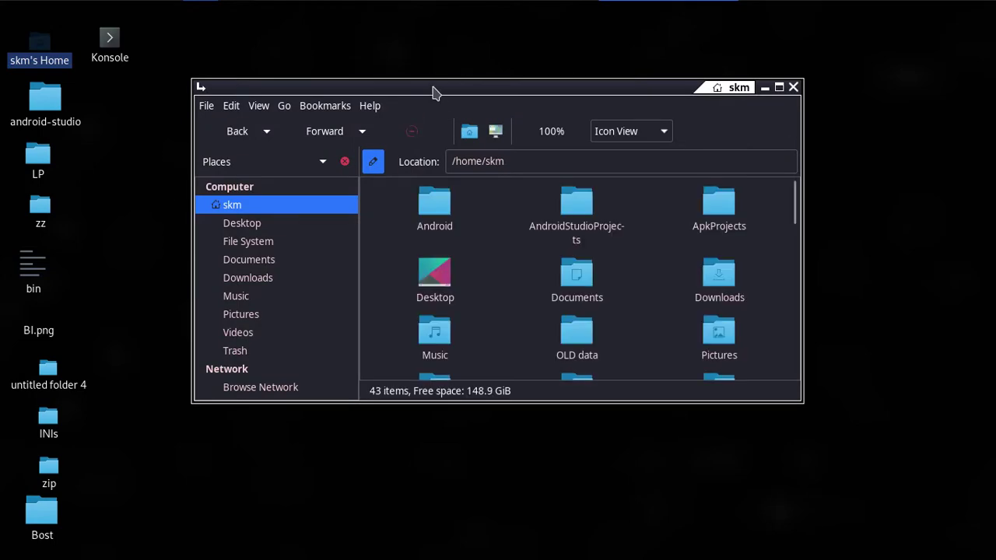
drag(434, 92, 528, 8)
click(51, 199)
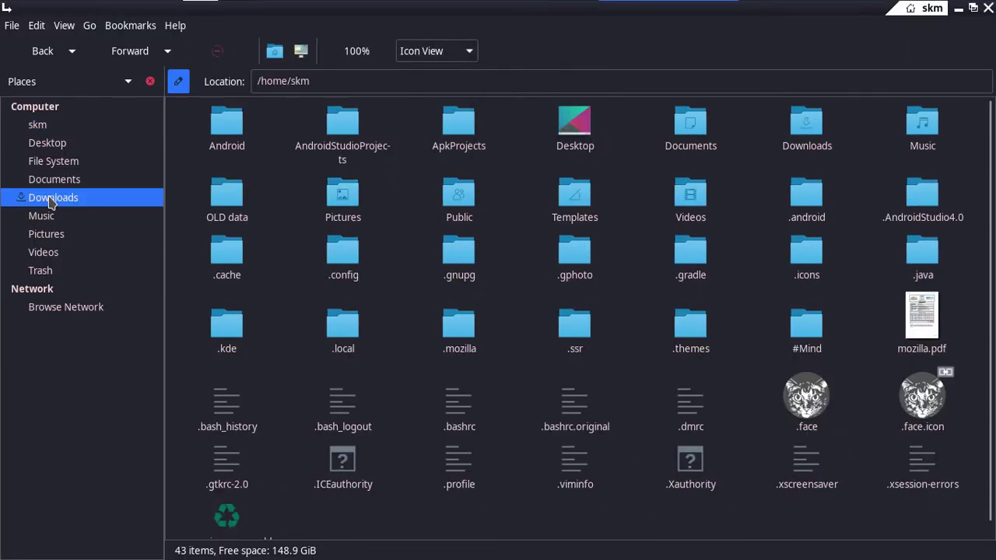
click(345, 131)
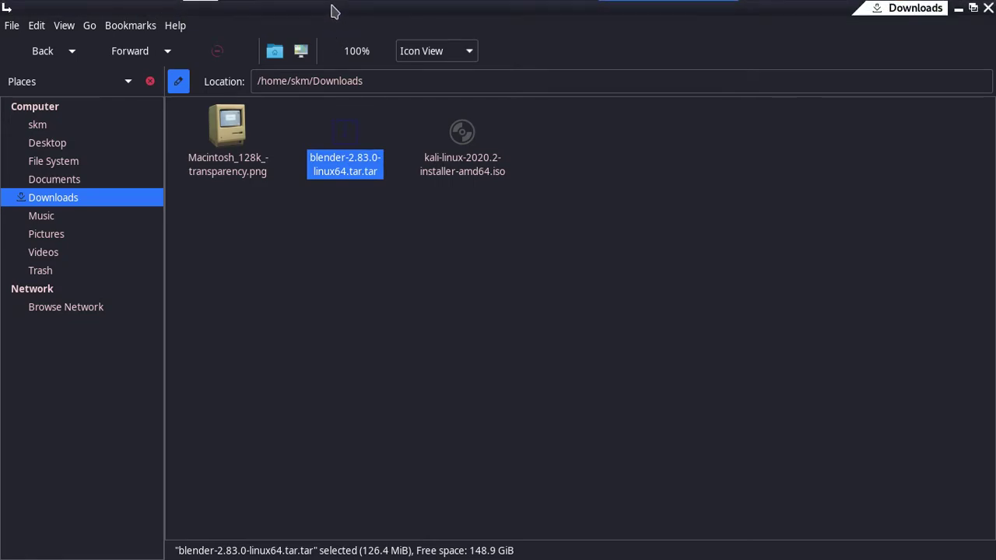
Drag blender-2.83.0-linux64.tar.tar onto the desktop, close Caja, and place the file higher up.
drag(393, 14, 498, 49)
drag(643, 224, 155, 251)
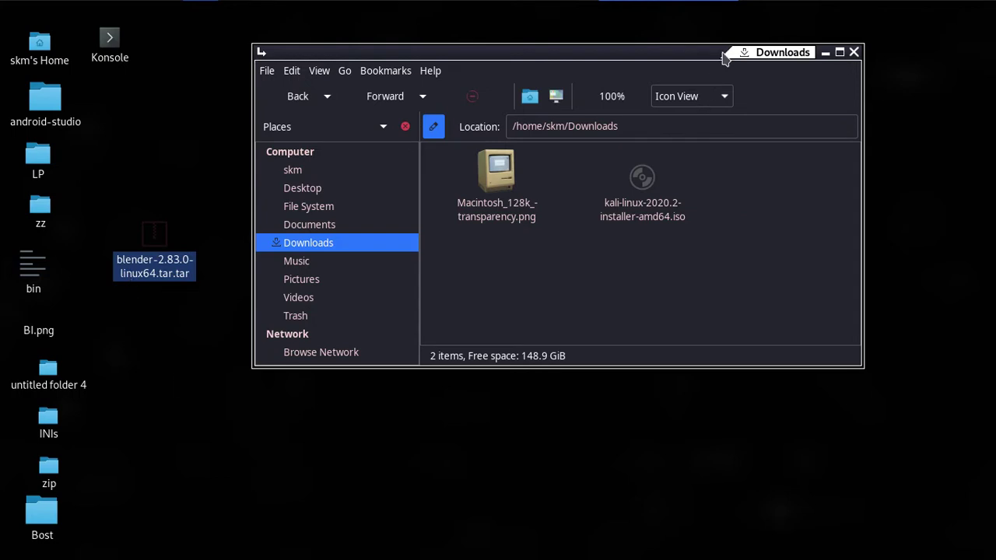
click(853, 52)
drag(159, 243, 162, 139)
Extract the Blender tar file with Extract Here and select the new blender-2.83.0-linux64 folder.
right_click(164, 136)
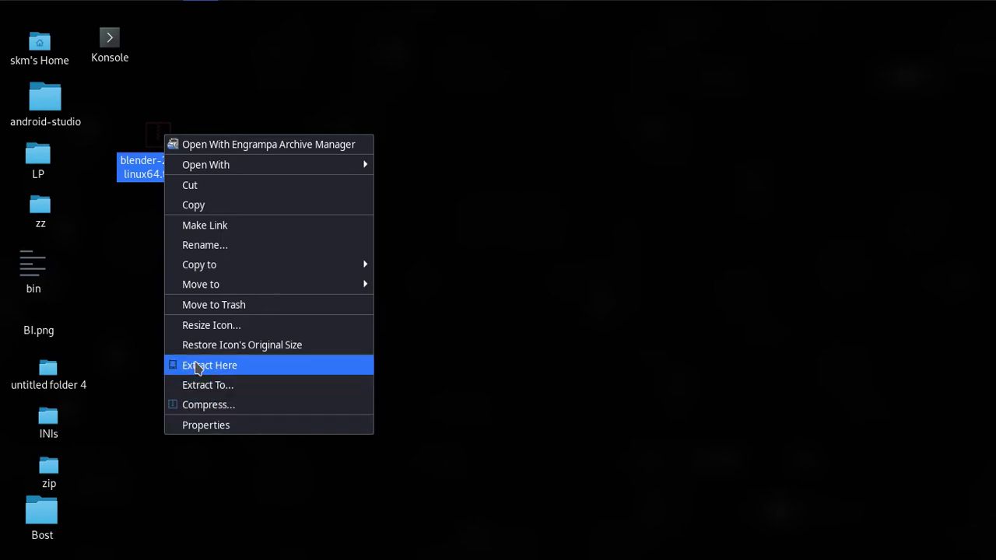
click(242, 369)
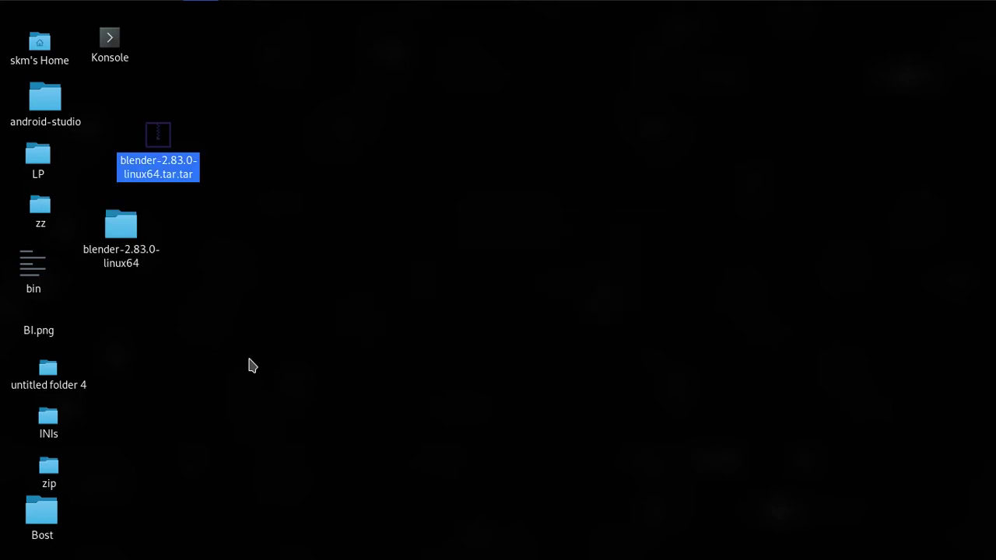
click(121, 246)
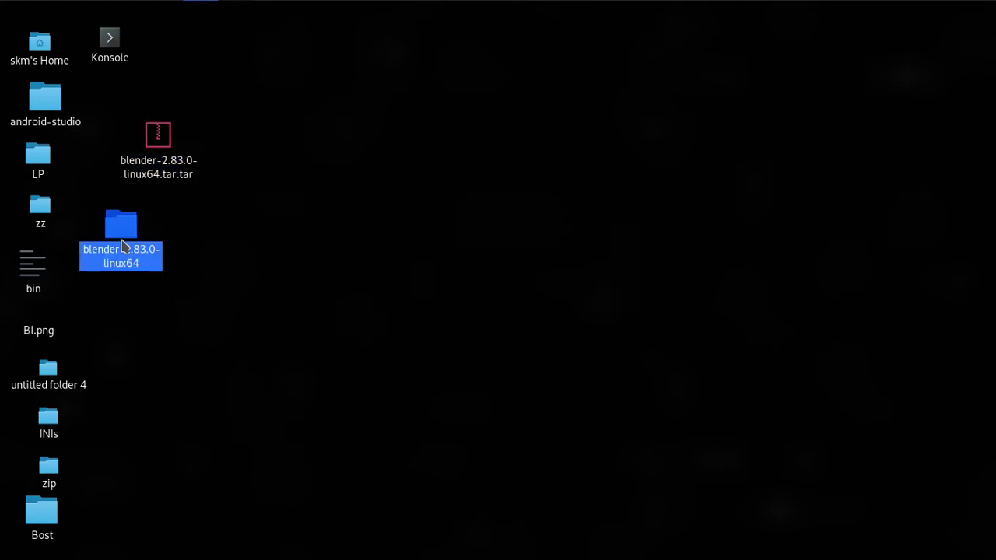
Run the blender executable from the maximized blender-2.83.0-linux64 folder, then close Caja.
right_click(122, 246)
key(Escape)
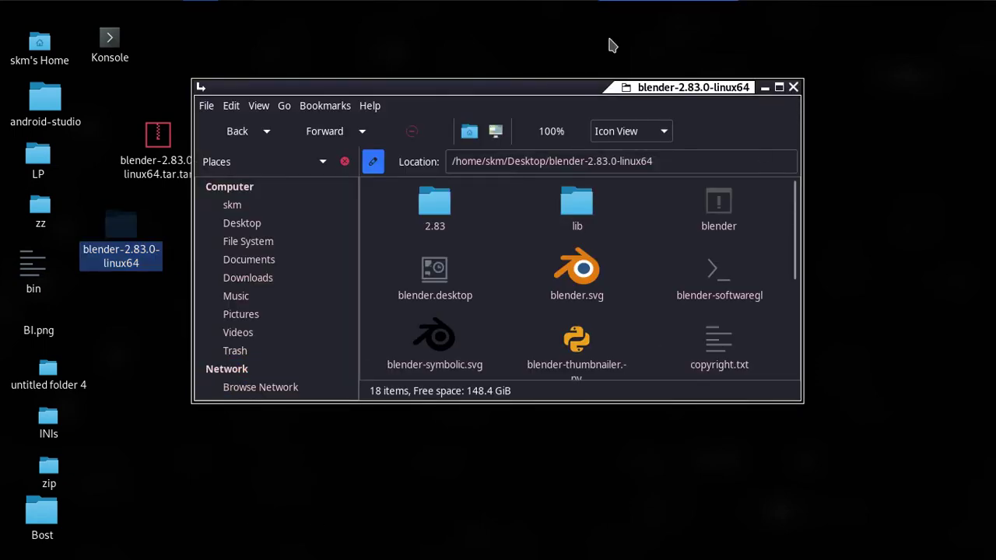
drag(574, 88, 529, 7)
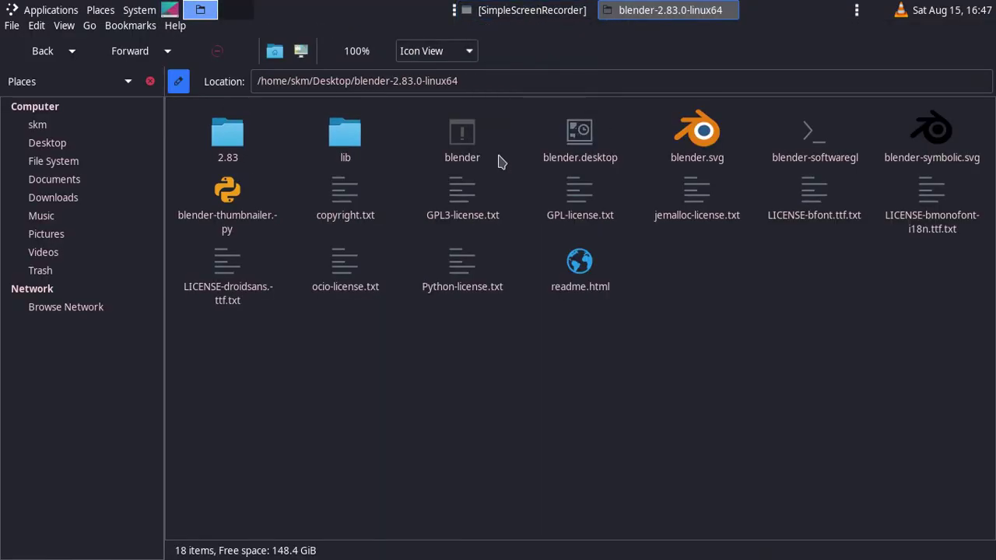
click(459, 148)
right_click(465, 141)
click(490, 150)
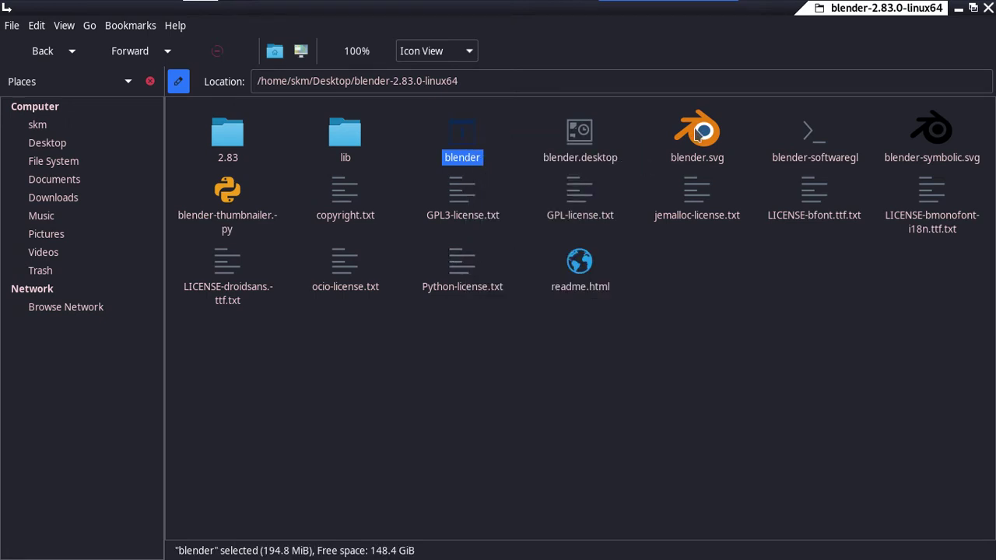
click(988, 10)
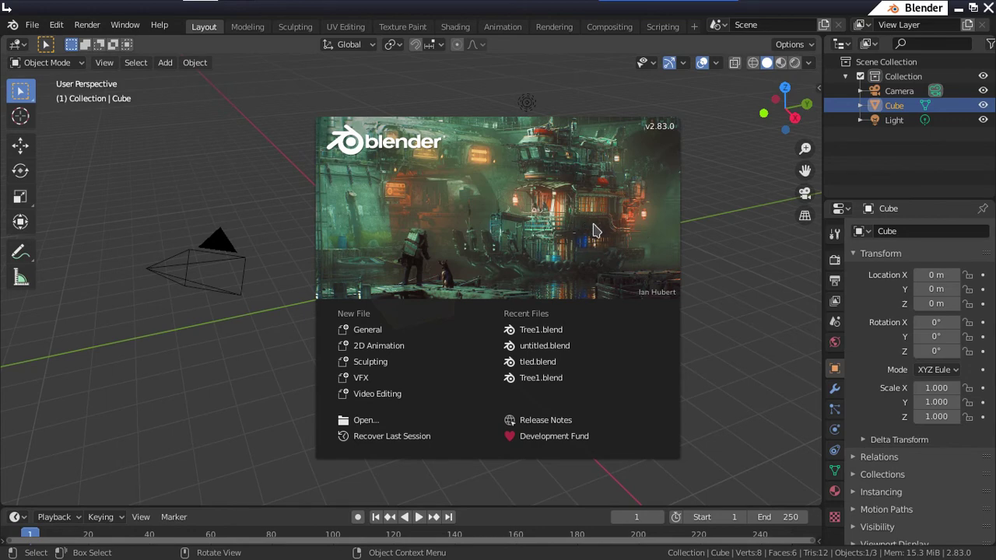
Dismiss the splash screen, zoom and orbit around the default cube, then box-select the cube and light.
click(704, 192)
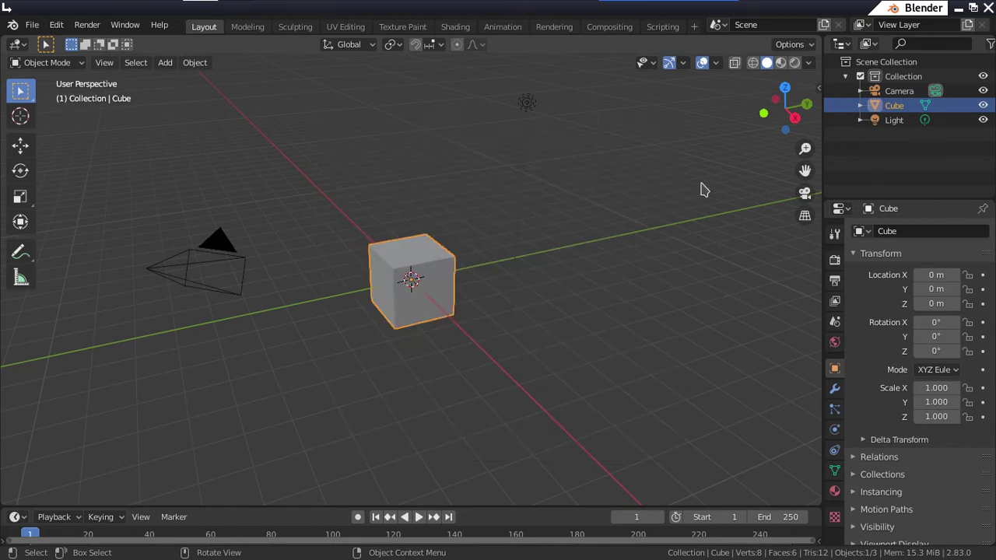
scroll(451, 265, up, 2)
scroll(482, 233, up, 2)
mouse_move(783, 104)
mouse_down()
mouse_move(731, 109)
mouse_move(786, 109)
mouse_move(667, 154)
mouse_up()
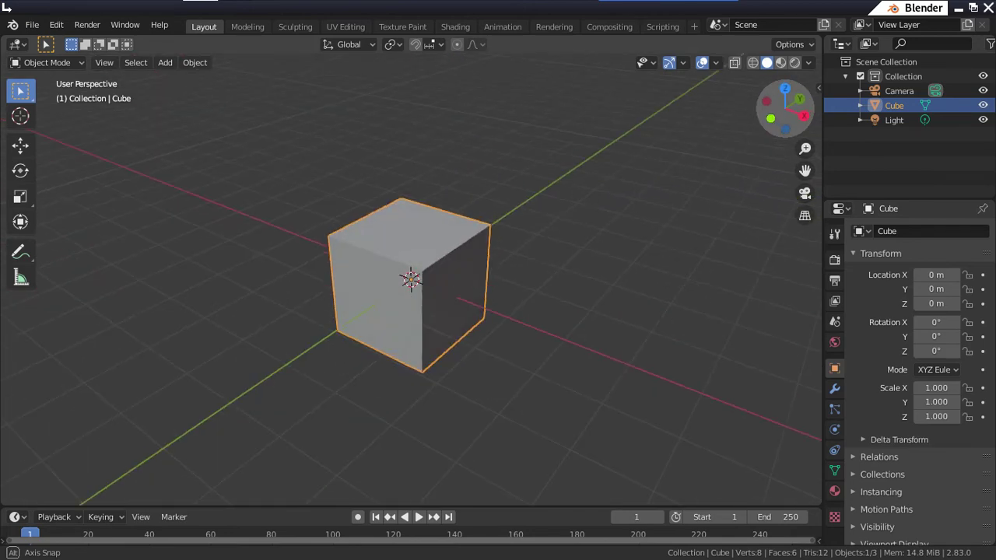
scroll(666, 153, down, 2)
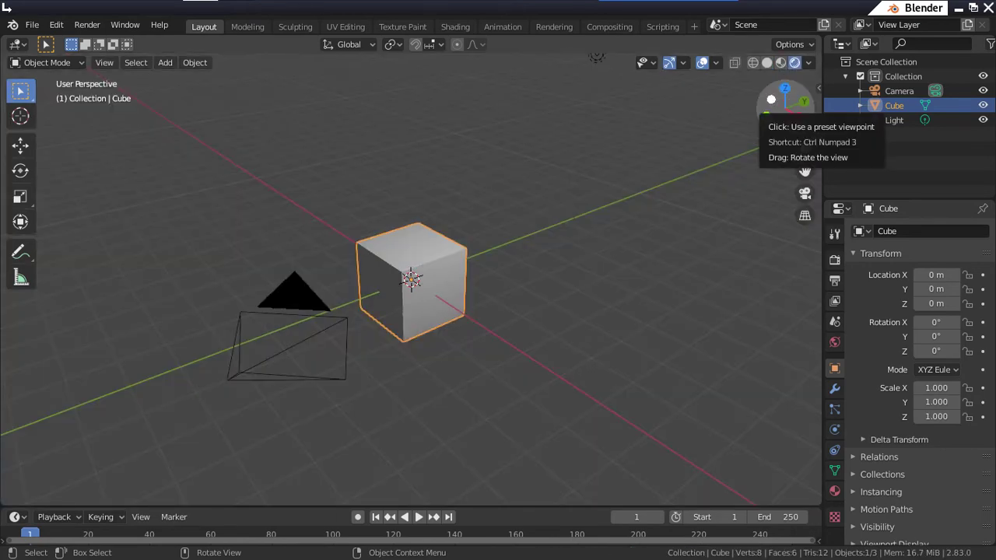
drag(782, 109, 732, 117)
drag(614, 57, 572, 74)
drag(785, 109, 784, 109)
drag(185, 206, 590, 364)
Delete the selected cube and light, then add a Mesh > Landscape object.
right_click(412, 264)
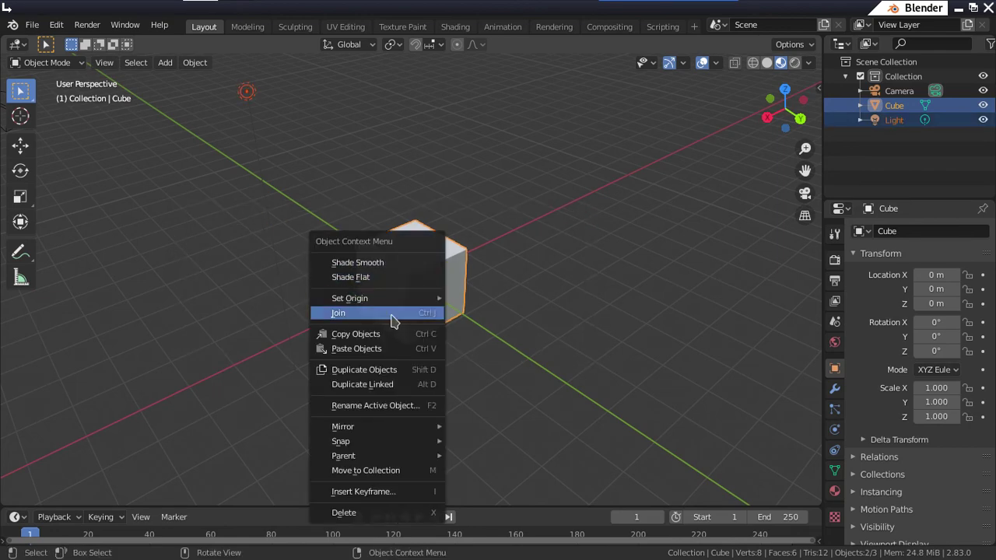
click(374, 513)
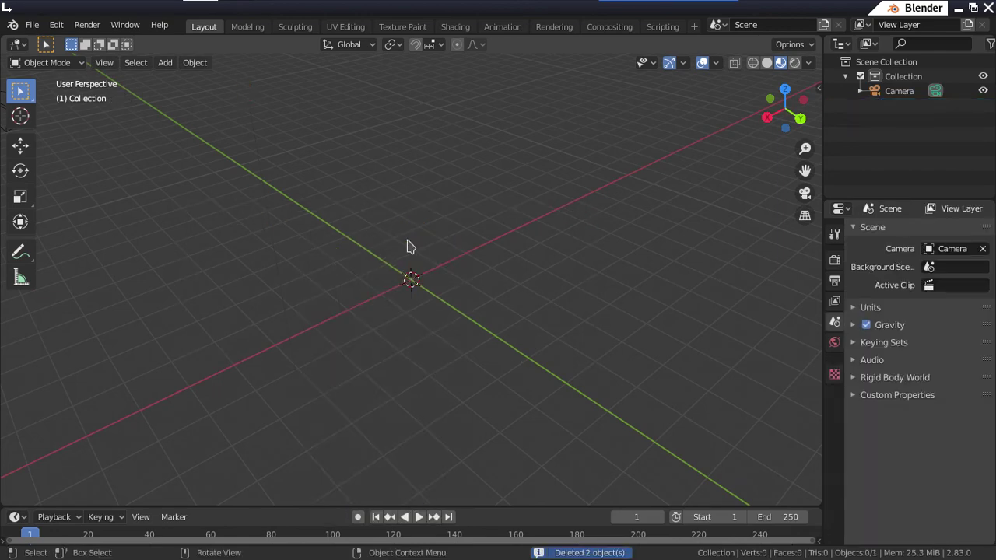
click(165, 62)
mouse_move(185, 80)
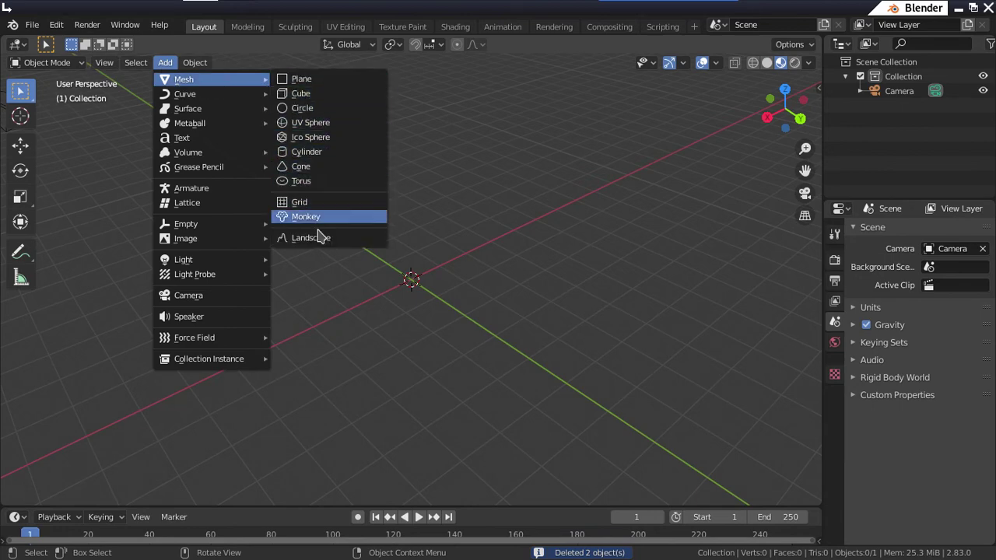
click(319, 239)
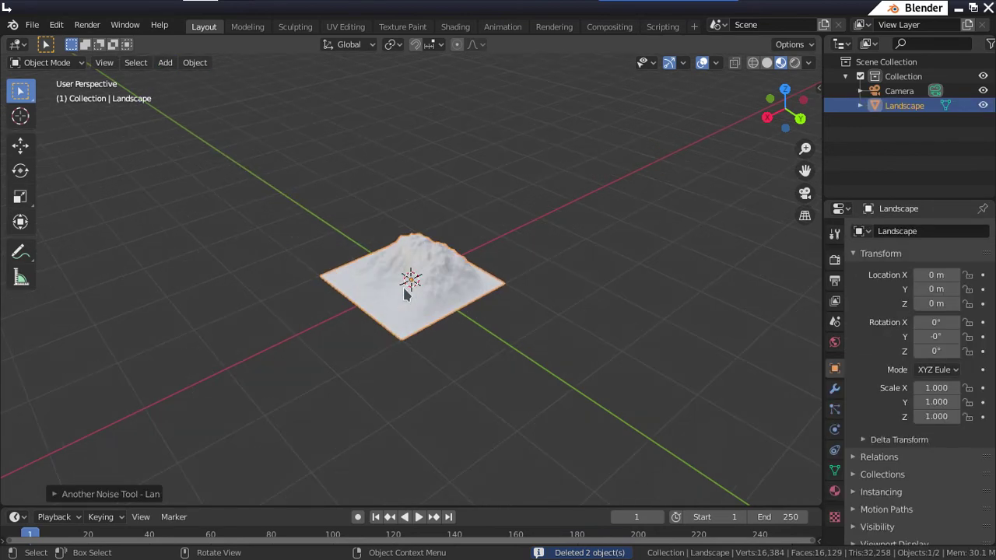
Zoom and orbit around the Landscape terrain to view it from the side and front.
drag(784, 109, 351, 286)
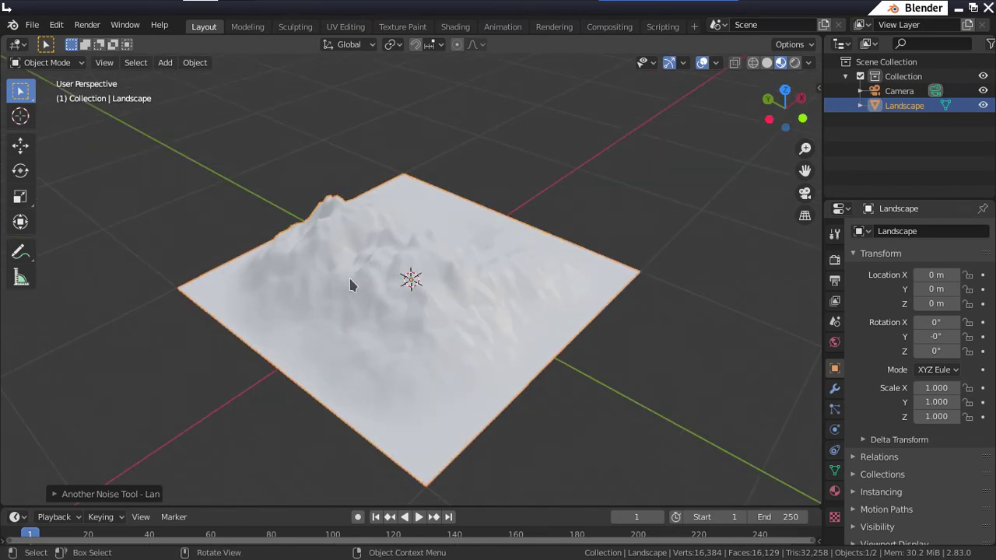
scroll(350, 286, up, 5)
mouse_move(785, 106)
mouse_down()
mouse_move(787, 54)
mouse_move(696, 171)
mouse_up()
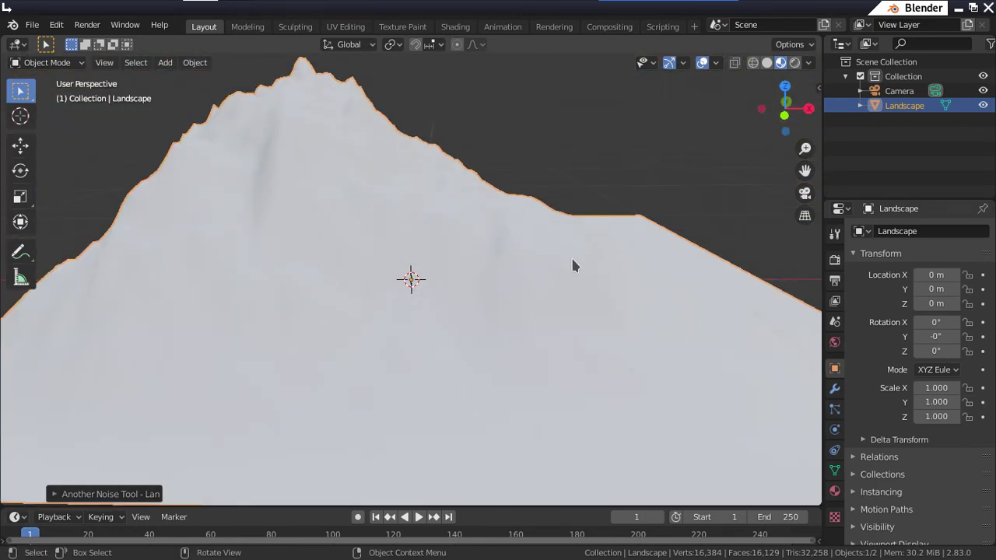
scroll(572, 266, down, 5)
mouse_move(785, 101)
mouse_down()
mouse_move(779, 88)
mouse_move(700, 187)
mouse_up()
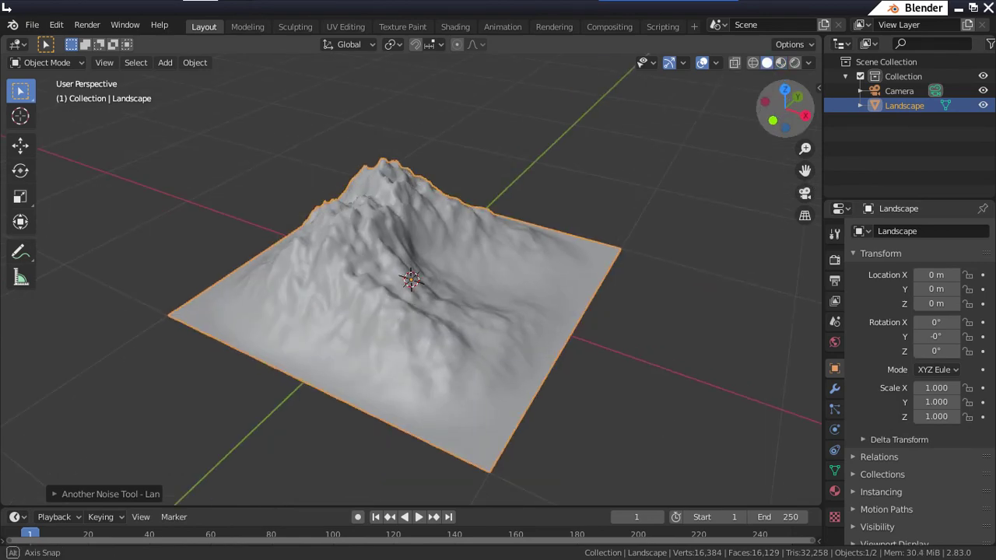
drag(784, 109, 783, 89)
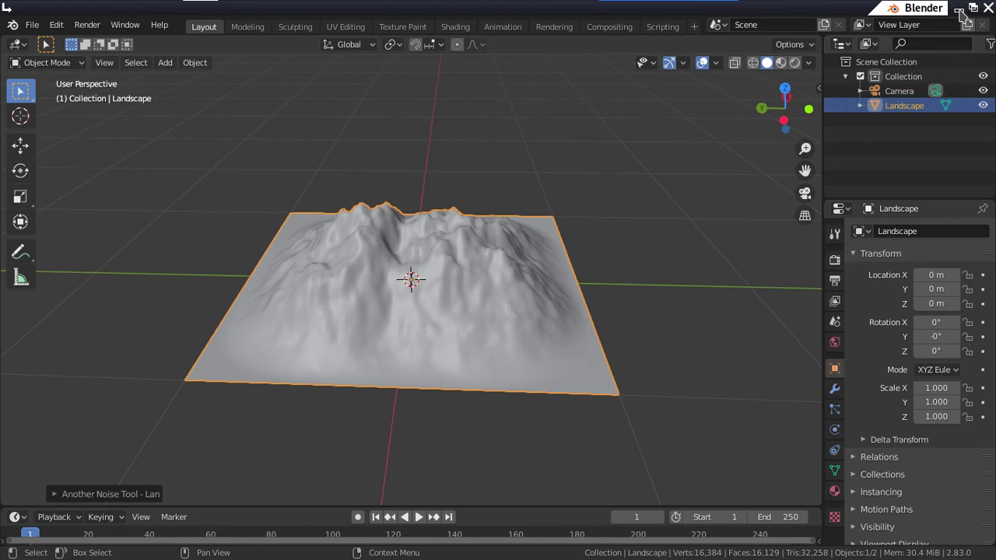
Quit Blender without saving the scene, after cancelling a first quit attempt.
click(989, 8)
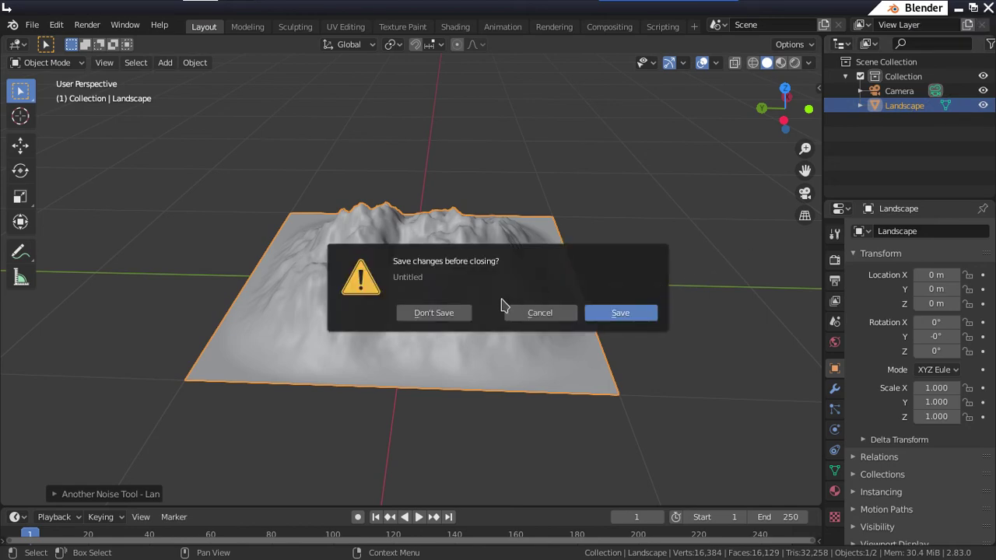
click(529, 313)
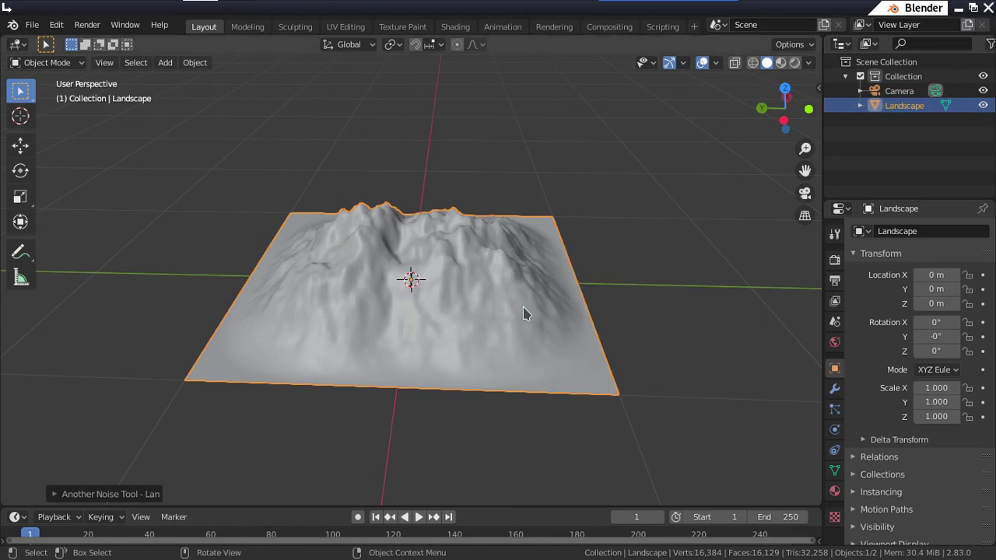
click(989, 8)
click(424, 314)
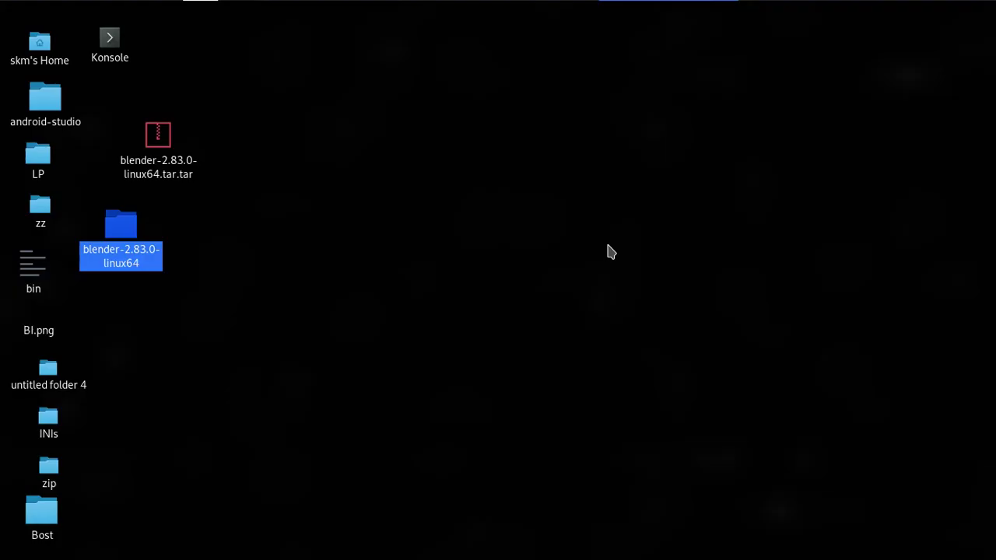